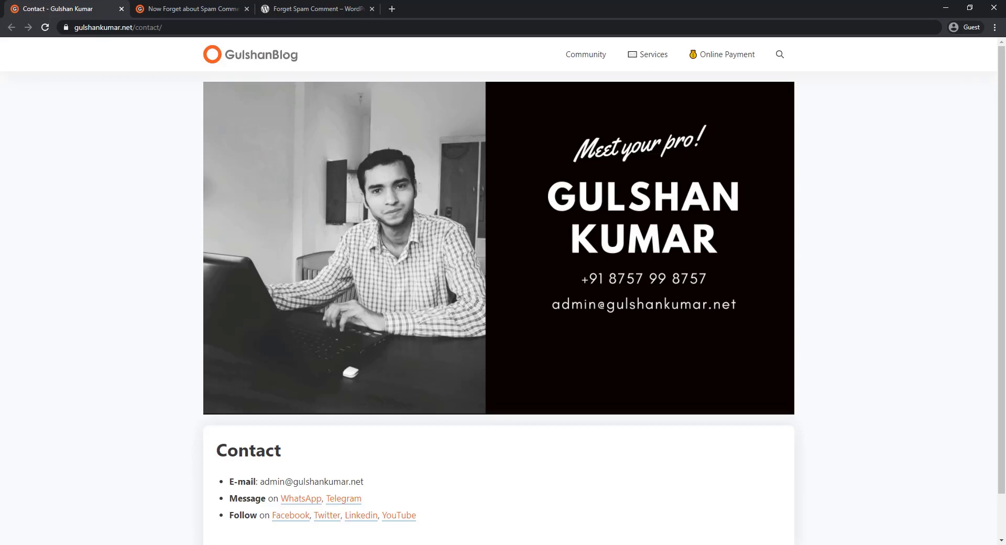
Bring up the 'Now Forget about Spam Comment in WordPress' post and autoscroll through its Apache, NGINX and Cloudflare fixes
{"action": "key", "text": "ctrl+Tab"}
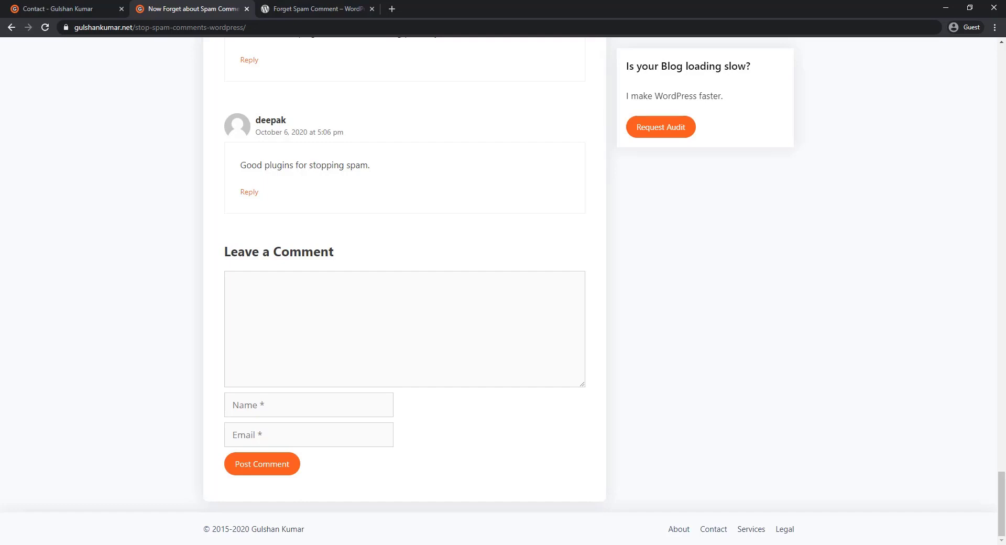
{"action": "key", "text": "Home"}
{"action": "middle_click", "coordinate": [988, 102]}
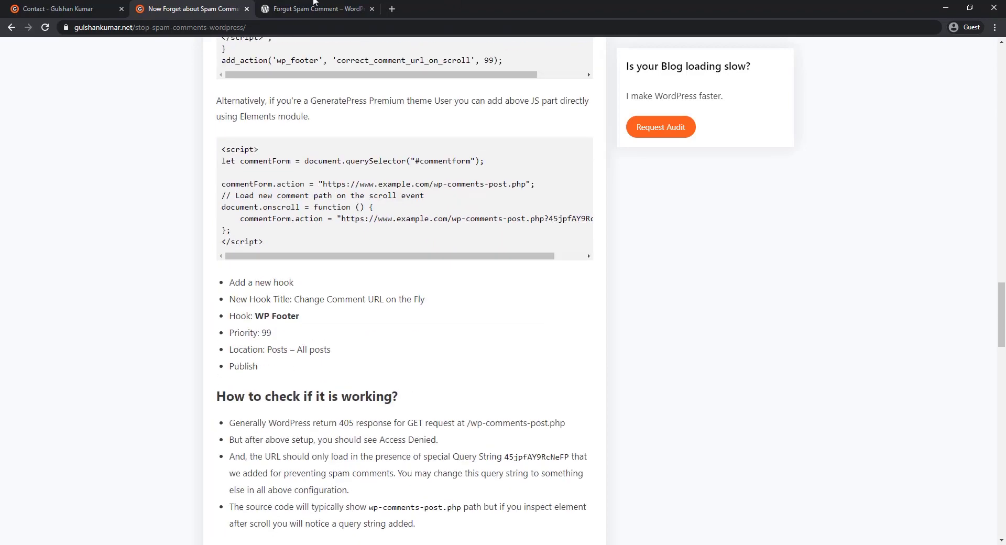
Glance at the plugin page, then delete the comment form's action URL in the Elements panel
{"action": "left_click", "coordinate": [289, 5]}
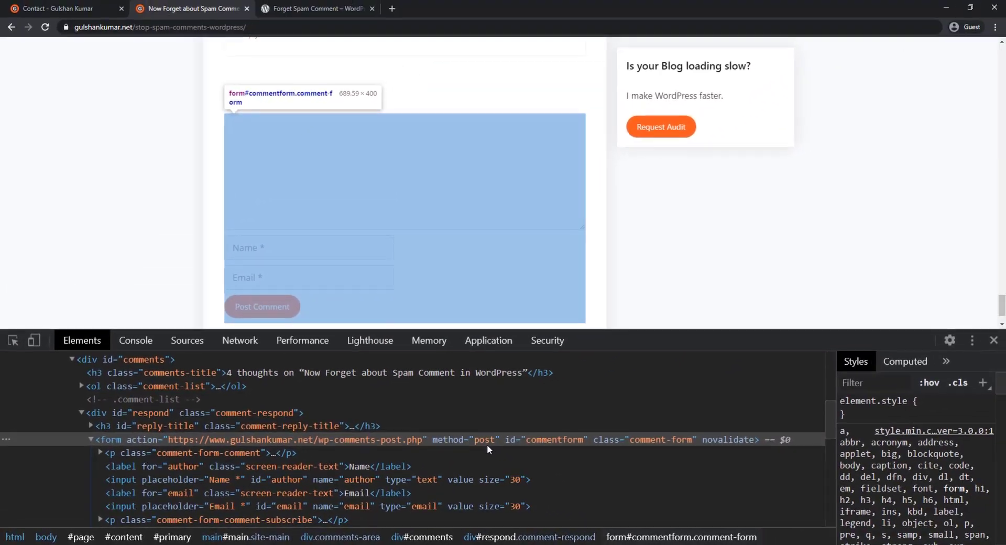
{"action": "key", "text": "ctrl+Tab"}
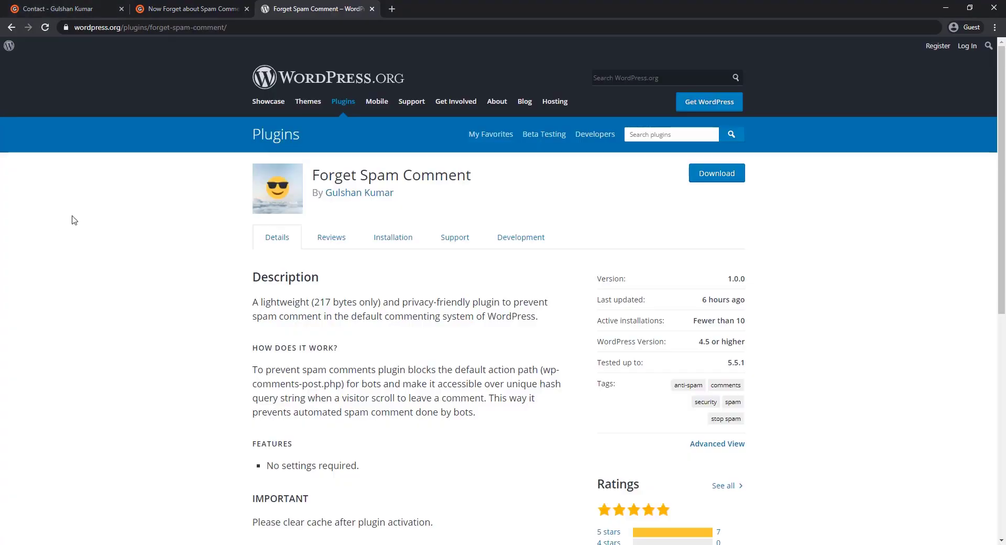
{"action": "left_click", "coordinate": [184, 5]}
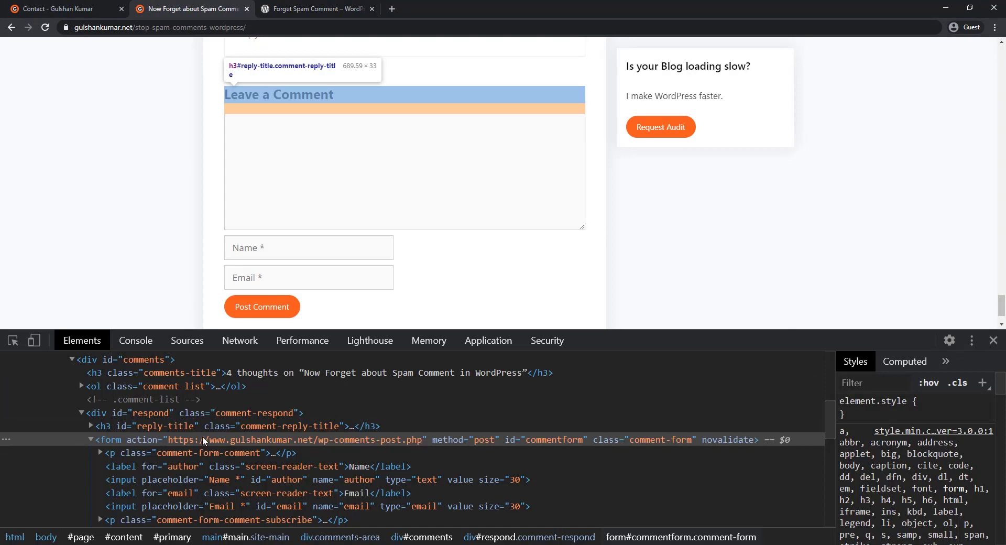
{"action": "double_click", "coordinate": [213, 441]}
{"action": "key", "text": "BackSpace"}
{"action": "key", "text": "Return"}
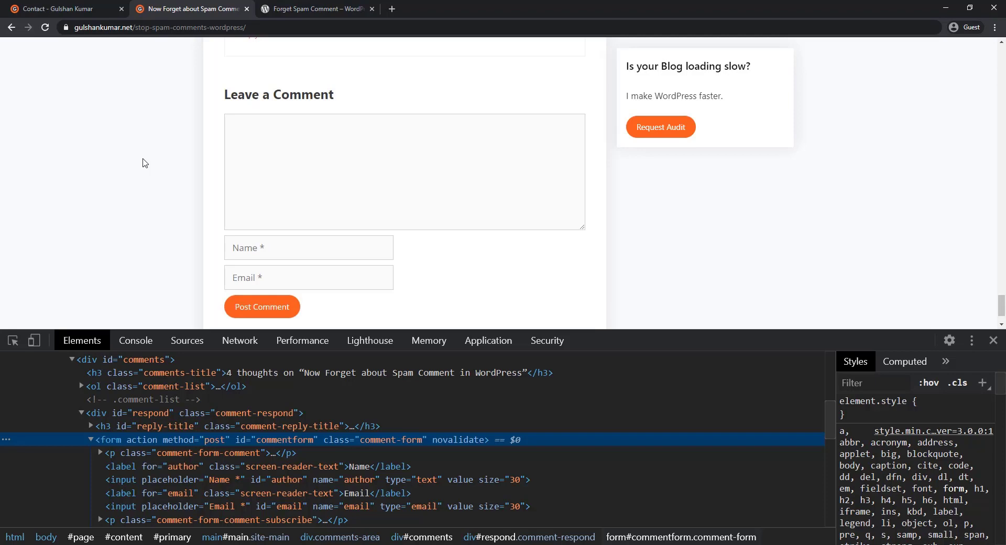
{"action": "left_click", "coordinate": [314, 9]}
Load the blog's wp-admin dashboard from the Contact page address
{"action": "left_click", "coordinate": [84, 10]}
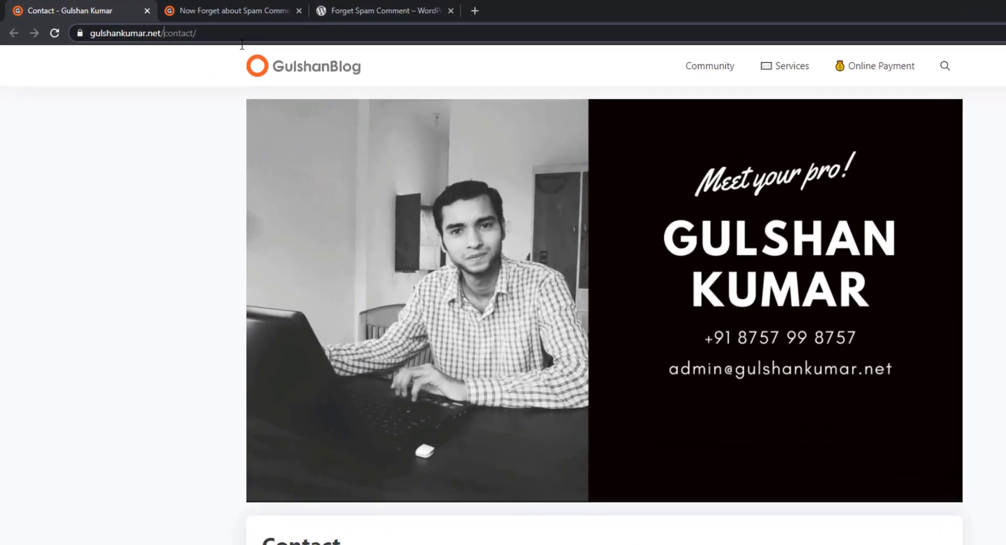
{"action": "left_click", "coordinate": [210, 28]}
{"action": "key", "text": "BackSpace"}
{"action": "key", "text": "BackSpace"}
{"action": "key", "text": "BackSpace"}
{"action": "key", "text": "BackSpace"}
{"action": "key", "text": "BackSpace"}
{"action": "key", "text": "BackSpace"}
{"action": "key", "text": "BackSpace"}
{"action": "key", "text": "BackSpace"}
{"action": "type", "text": "wp-adm"}
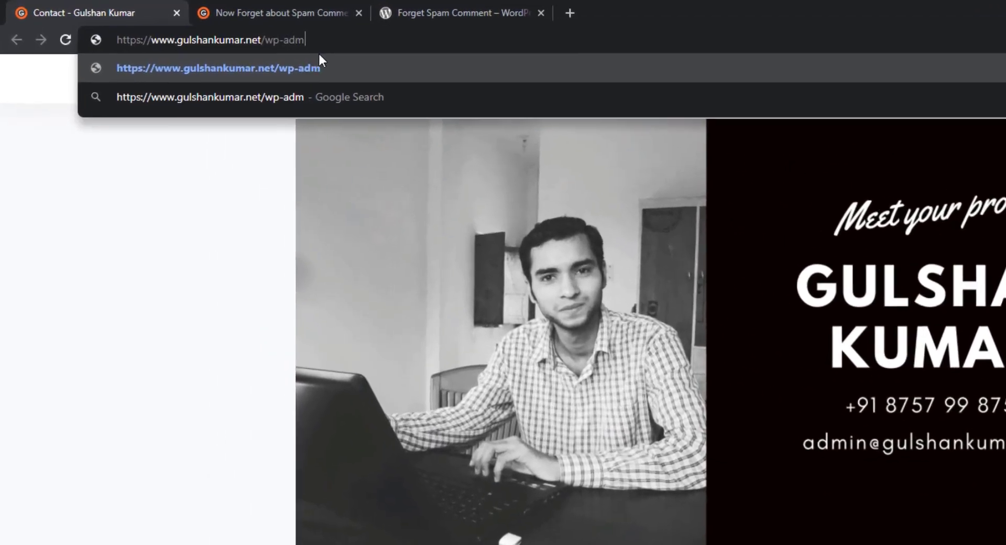
{"action": "type", "text": "in/"}
{"action": "key", "text": "Return"}
Search Add Plugins for 'Forget Spam Comment' and install it
{"action": "mouse_move", "coordinate": [51, 414]}
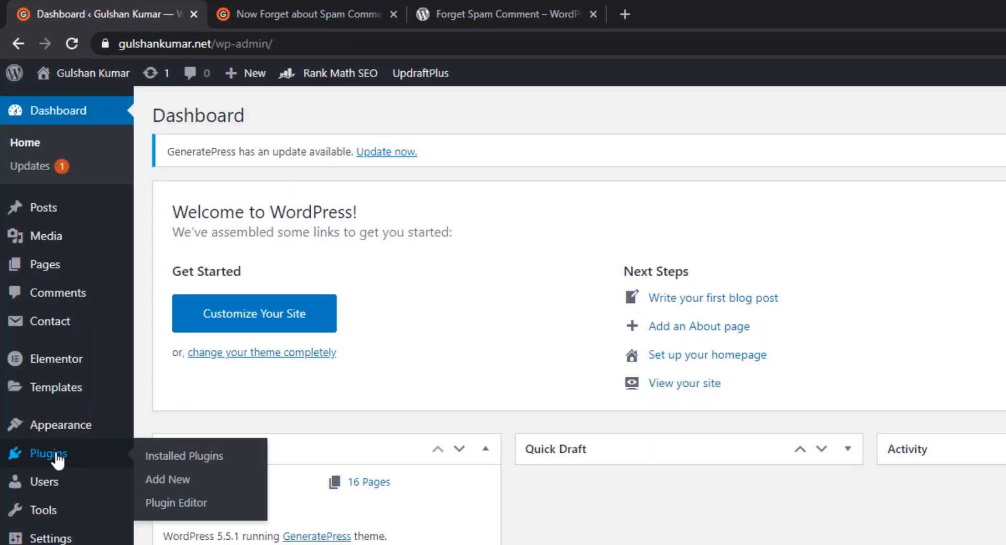
{"action": "left_click", "coordinate": [152, 480]}
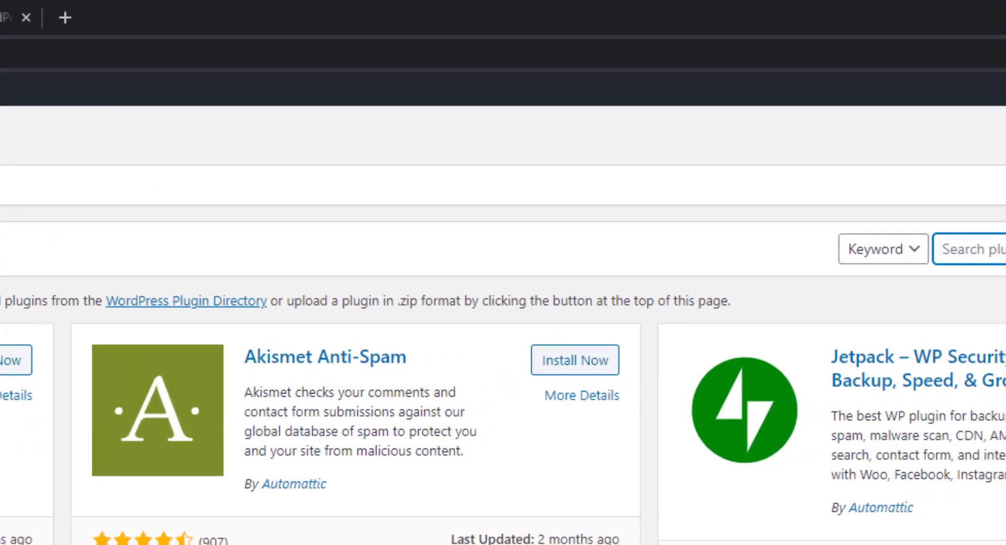
{"action": "left_click", "coordinate": [896, 275]}
{"action": "type", "text": "F"}
{"action": "type", "text": "orget Spam Comm"}
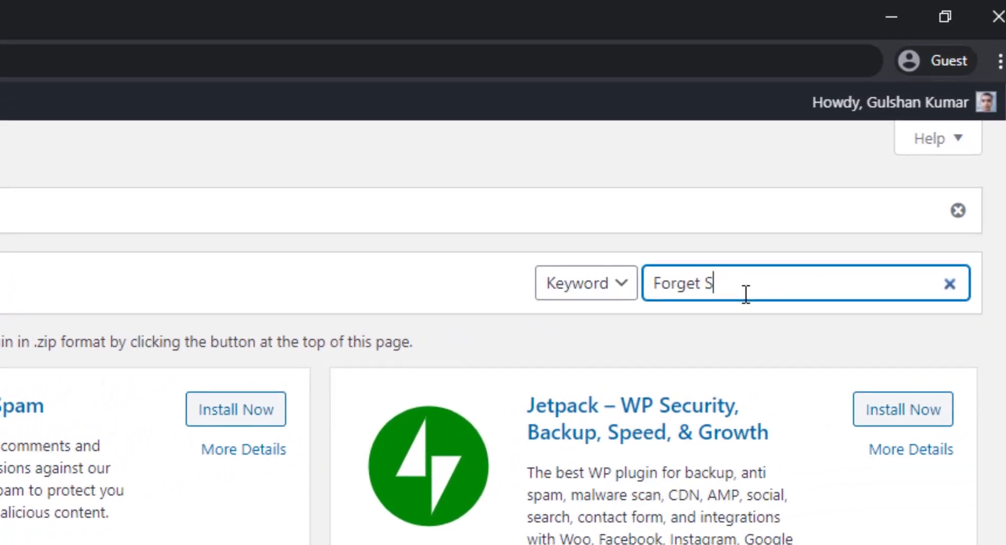
{"action": "type", "text": "ent"}
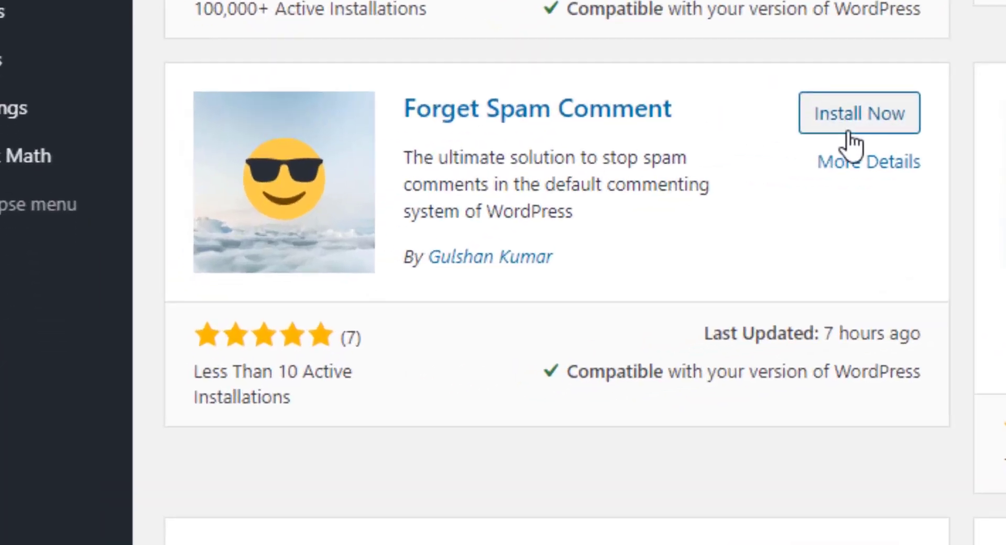
{"action": "left_click", "coordinate": [440, 314]}
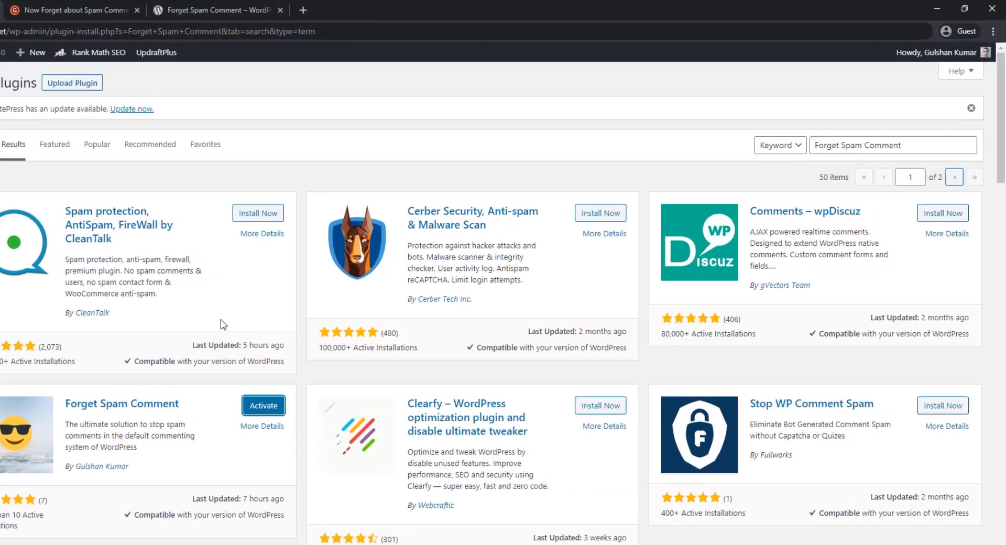
{"action": "left_click", "coordinate": [293, 9]}
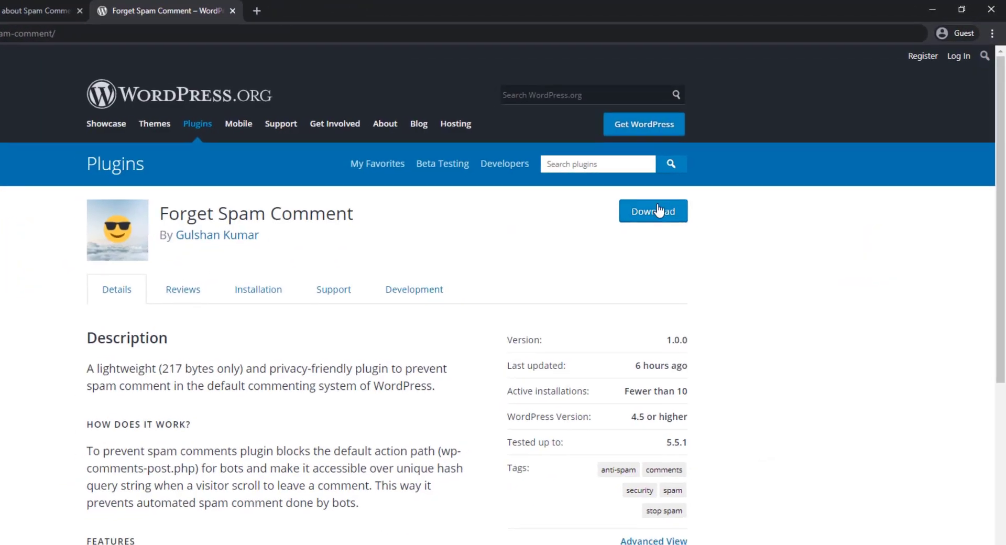
{"action": "left_click", "coordinate": [48, 9]}
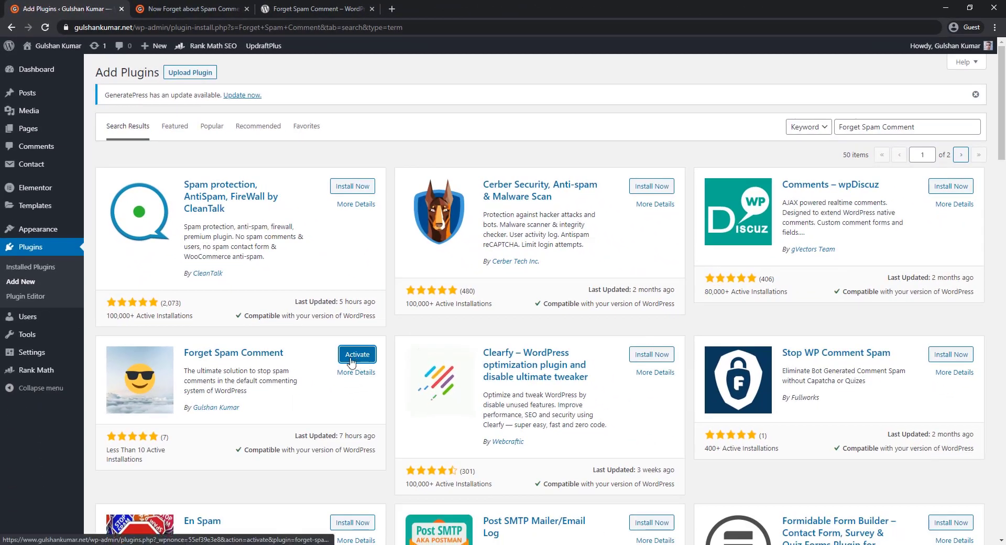
Activate Forget Spam Comment from its card in the Add Plugins results
{"action": "left_click", "coordinate": [351, 362]}
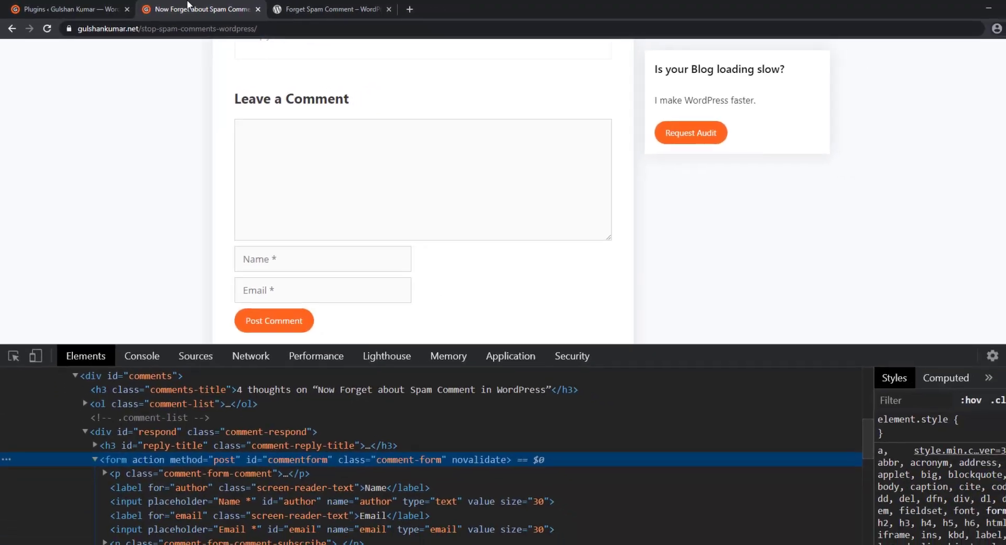
Inspect the comment form and examine the hash query string after /wp-comments-post.php in its action
{"action": "right_click", "coordinate": [304, 165]}
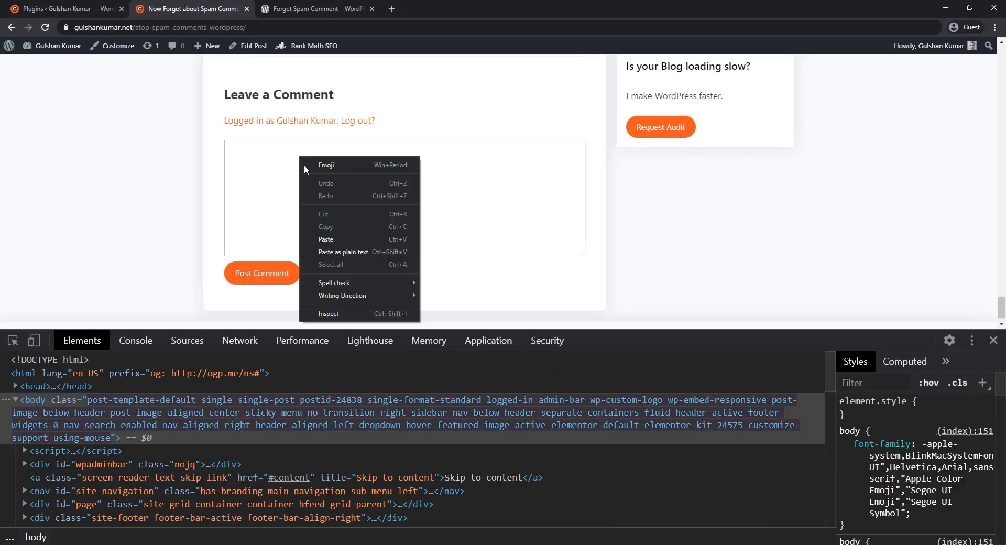
{"action": "left_click", "coordinate": [354, 309]}
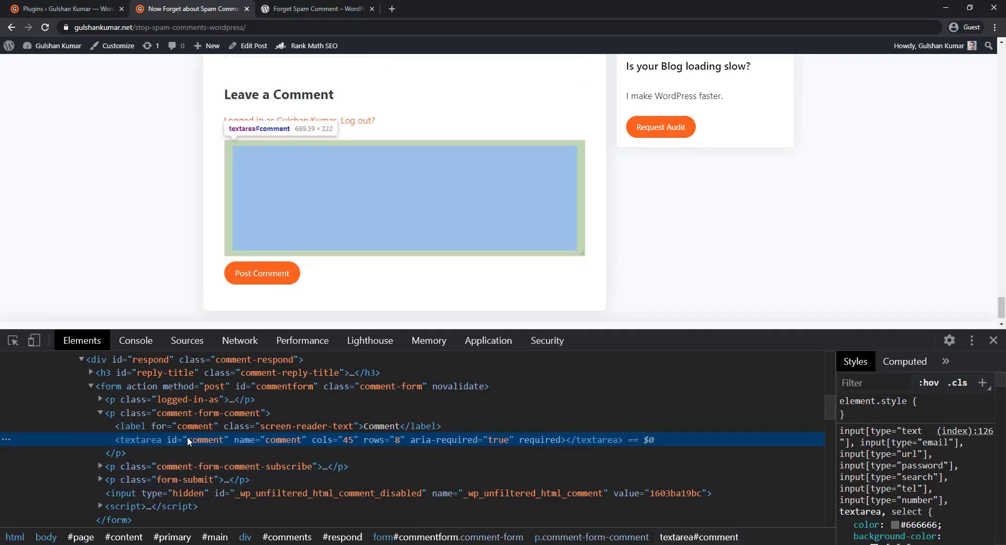
{"action": "left_click", "coordinate": [149, 389]}
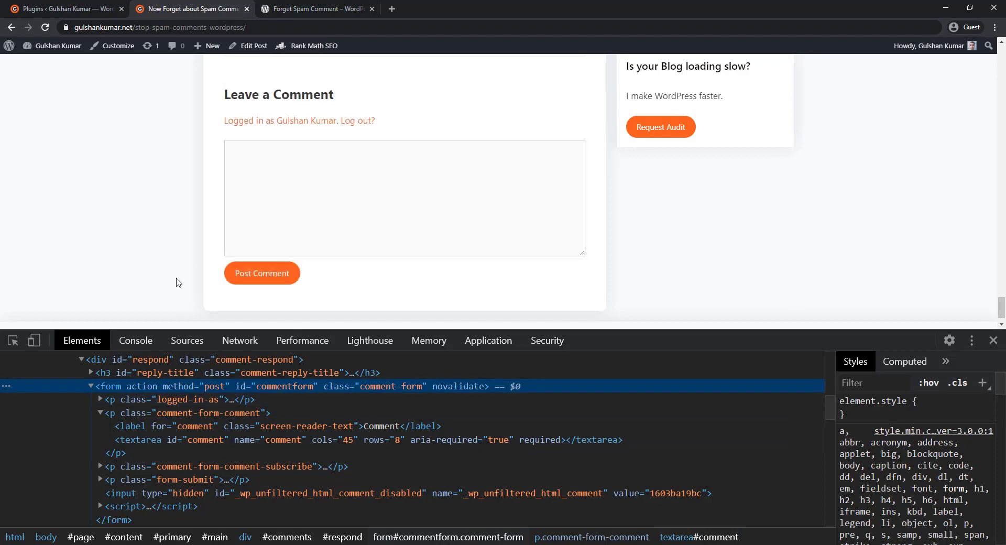
{"action": "scroll", "coordinate": [178, 283], "scroll_direction": "up", "scroll_amount": 1}
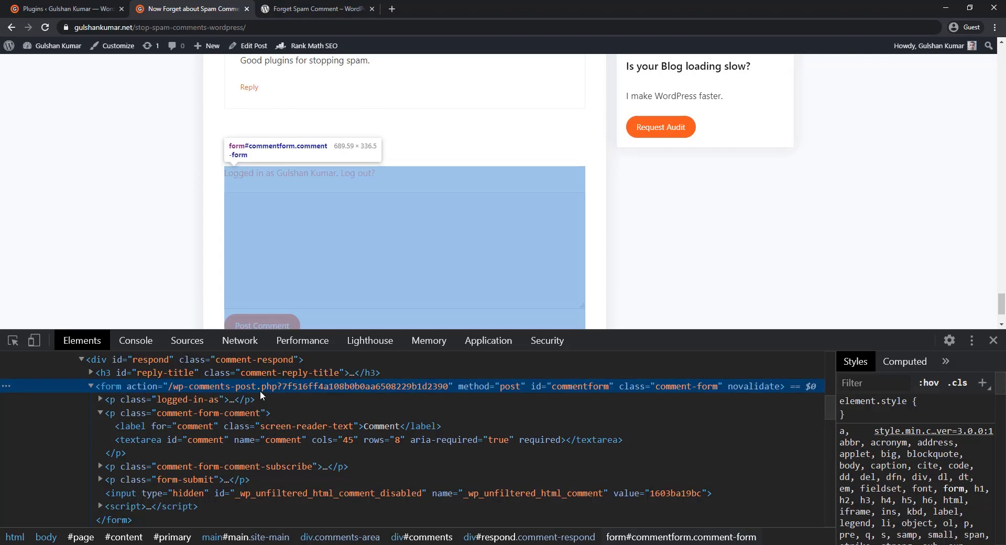
{"action": "double_click", "coordinate": [385, 386]}
{"action": "double_click", "coordinate": [316, 388]}
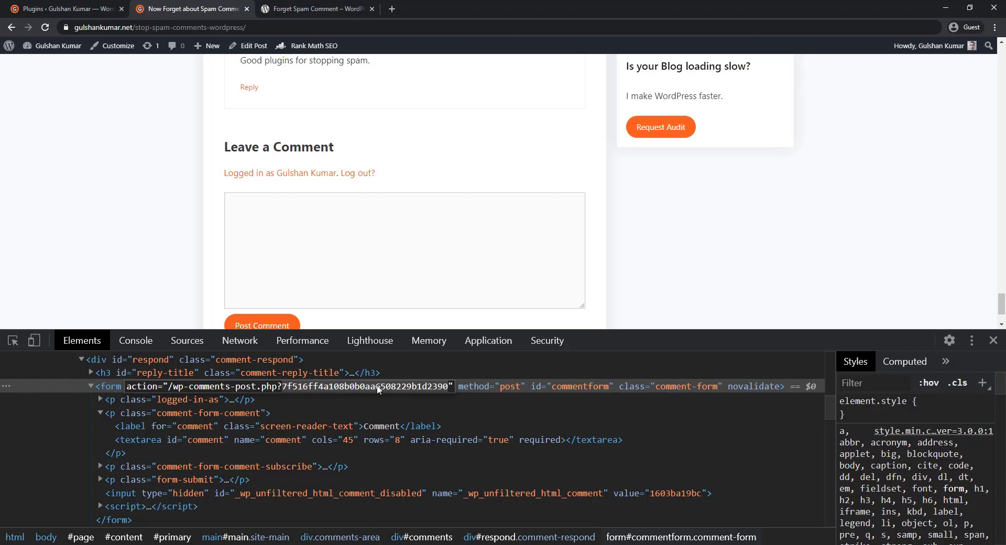
{"action": "left_click", "coordinate": [492, 387]}
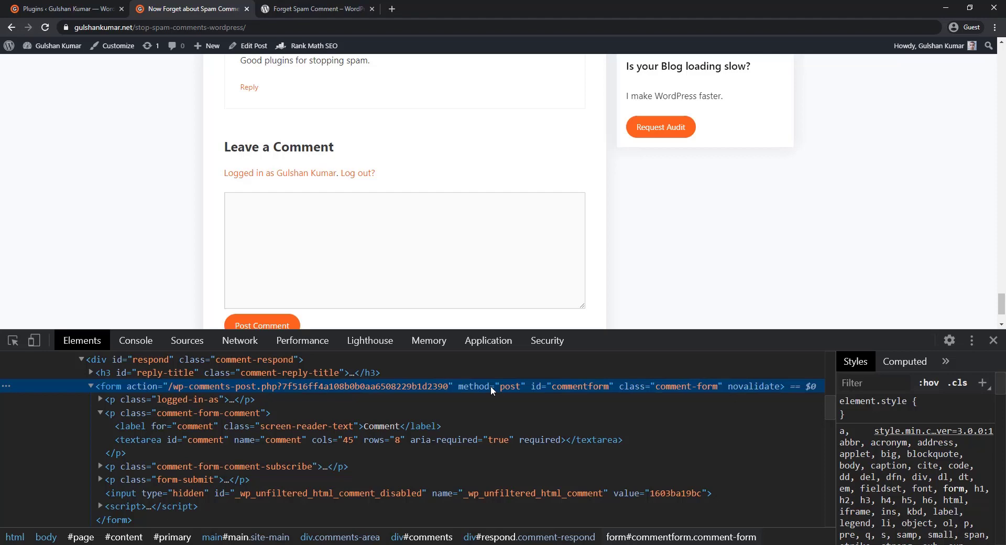
{"action": "left_click", "coordinate": [417, 243]}
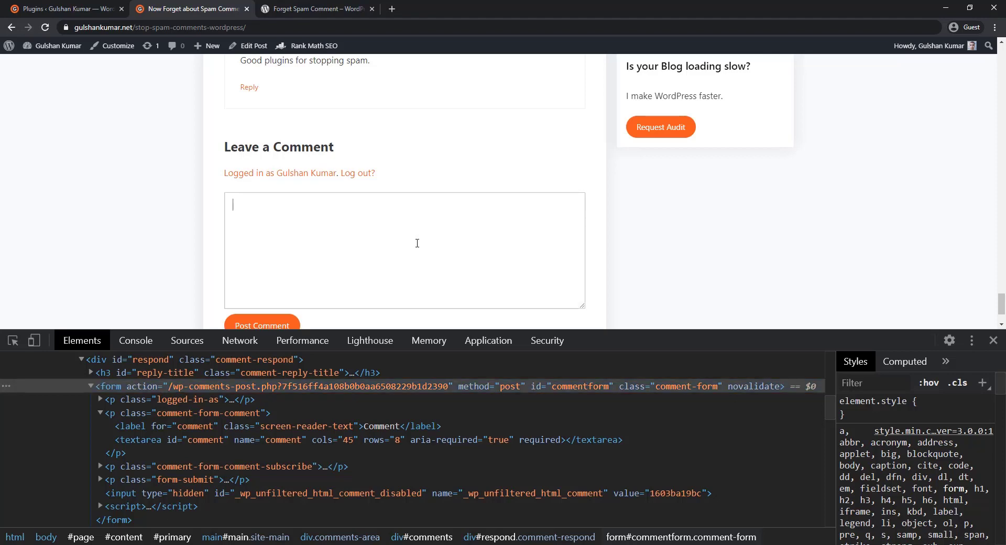
Post the test comment 'A comment' and check the 302 wp-comments-post.php request headers in Network
{"action": "scroll", "coordinate": [418, 243], "scroll_direction": "down", "scroll_amount": 1}
{"action": "type", "text": "A comment"}
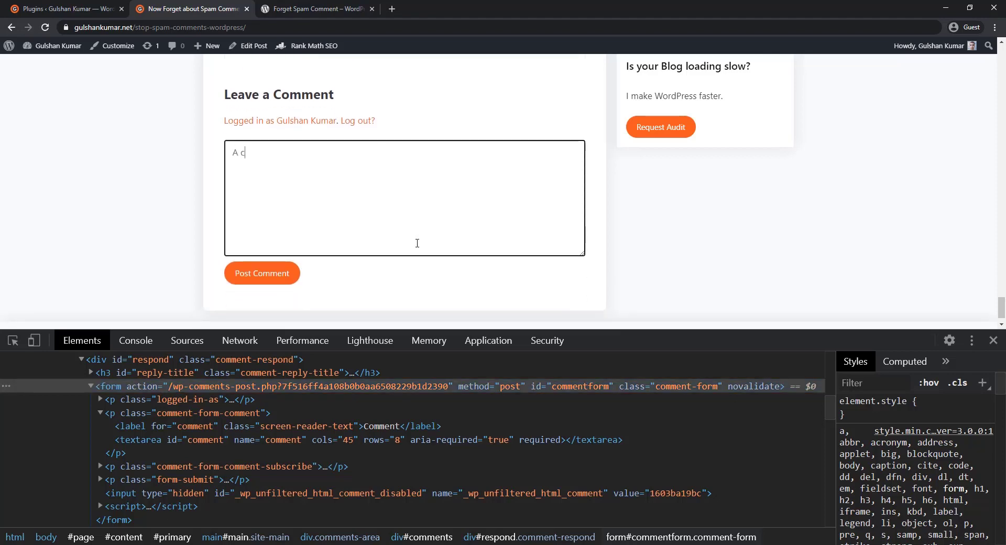
{"action": "left_click", "coordinate": [278, 283]}
{"action": "left_click", "coordinate": [233, 340]}
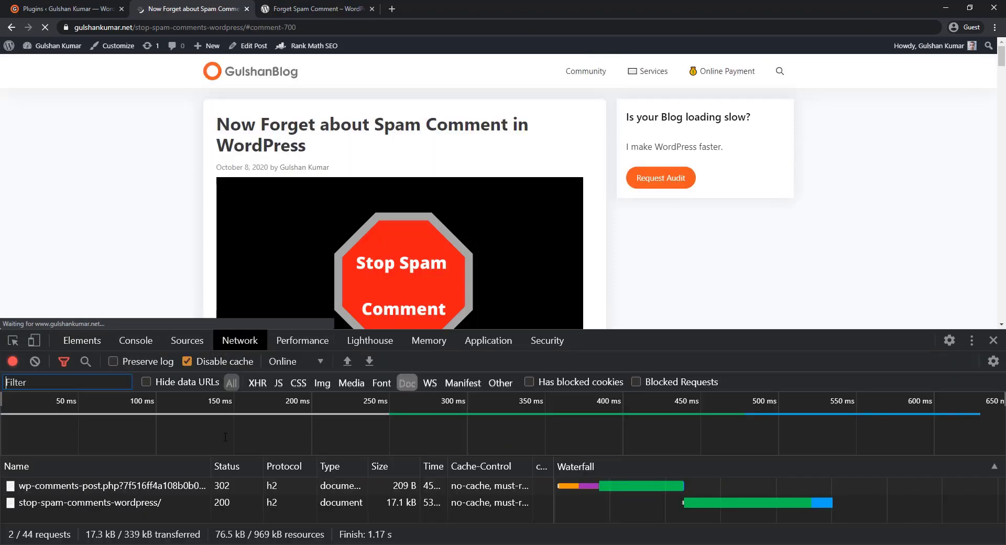
{"action": "left_click", "coordinate": [136, 488]}
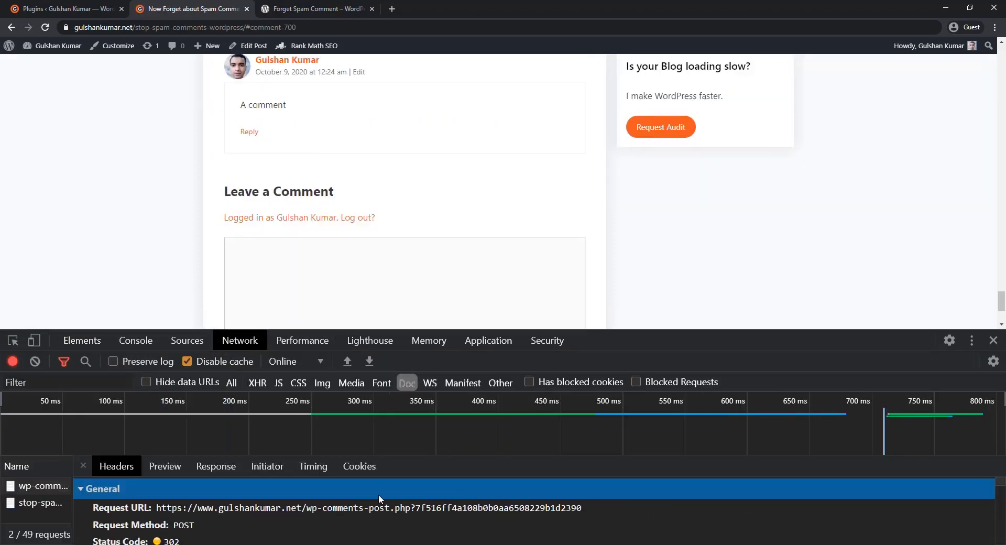
{"action": "left_click_drag", "start_coordinate": [653, 331], "coordinate": [631, 248]}
{"action": "scroll", "coordinate": [377, 179], "scroll_direction": "down", "scroll_amount": 2}
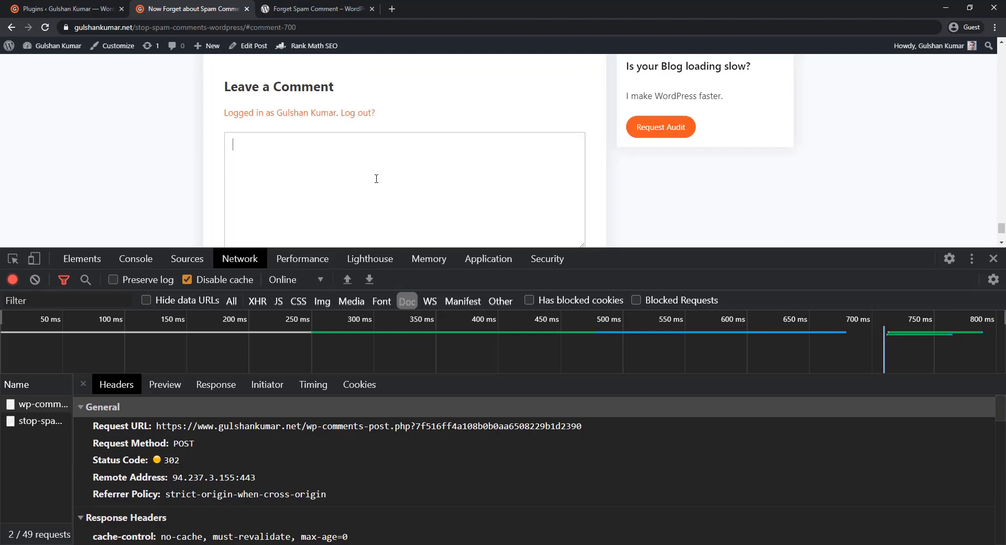
Inspect the comment form and delete the hash query string from its action
{"action": "right_click", "coordinate": [376, 179]}
{"action": "left_click", "coordinate": [430, 329]}
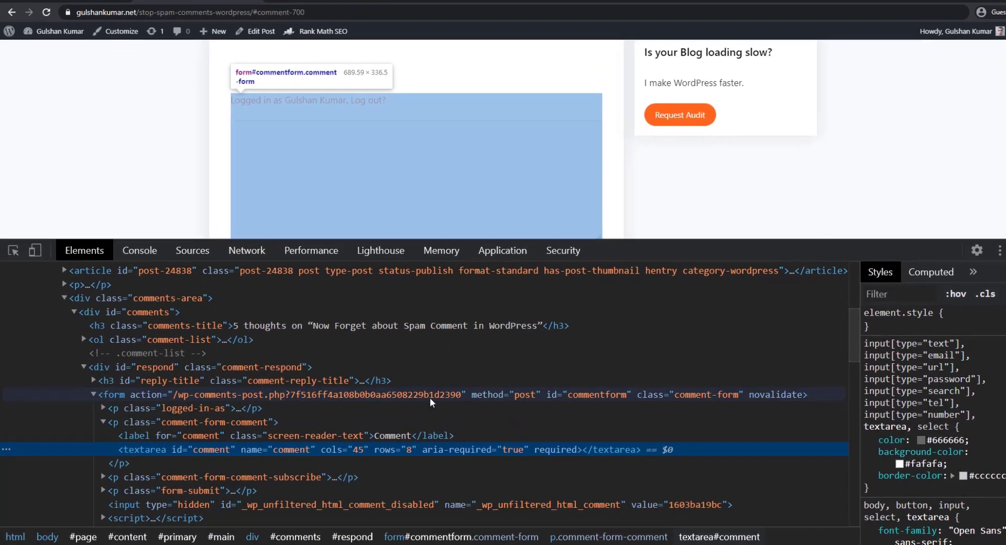
{"action": "double_click", "coordinate": [414, 400]}
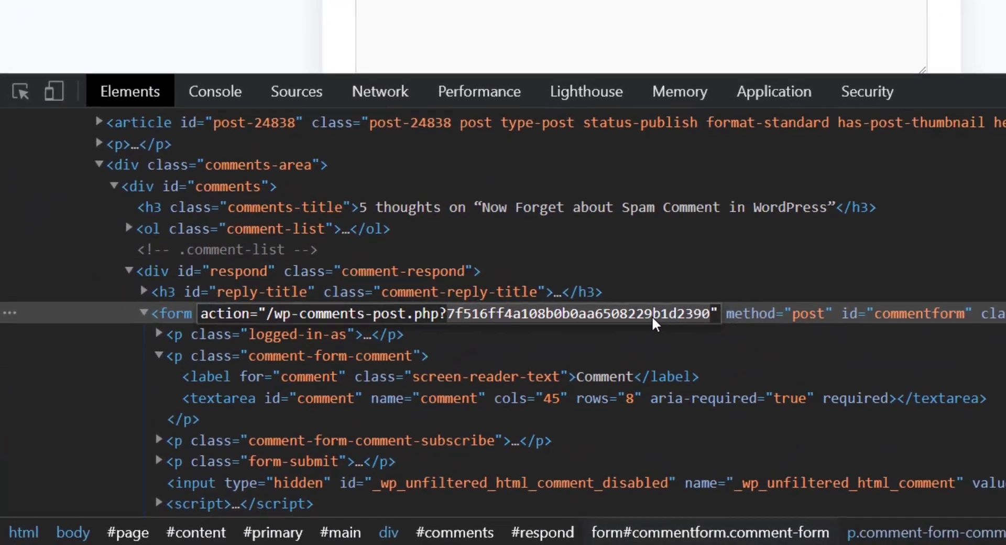
{"action": "key", "text": "BackSpace"}
{"action": "key", "text": "BackSpace"}
Submit a comment with the action hash removed, getting HTTP ERROR 400, and go back
{"action": "key", "text": "Return"}
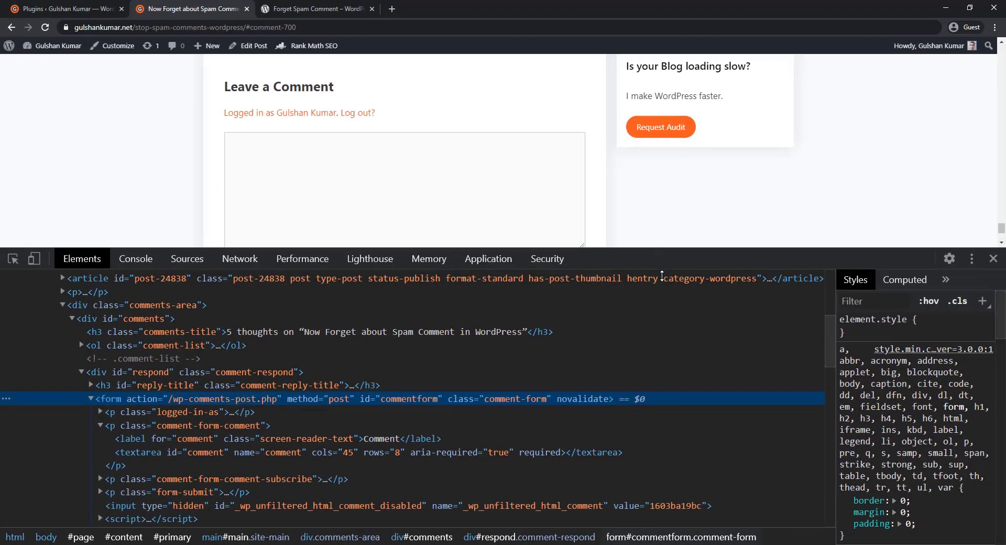
{"action": "left_click_drag", "start_coordinate": [1005, 90], "coordinate": [1005, 163]}
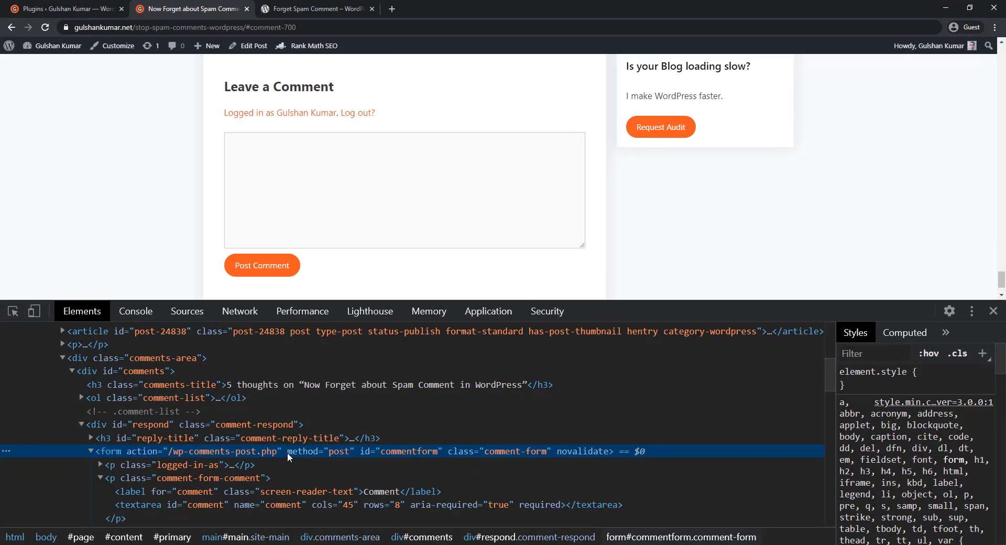
{"action": "left_click", "coordinate": [269, 265]}
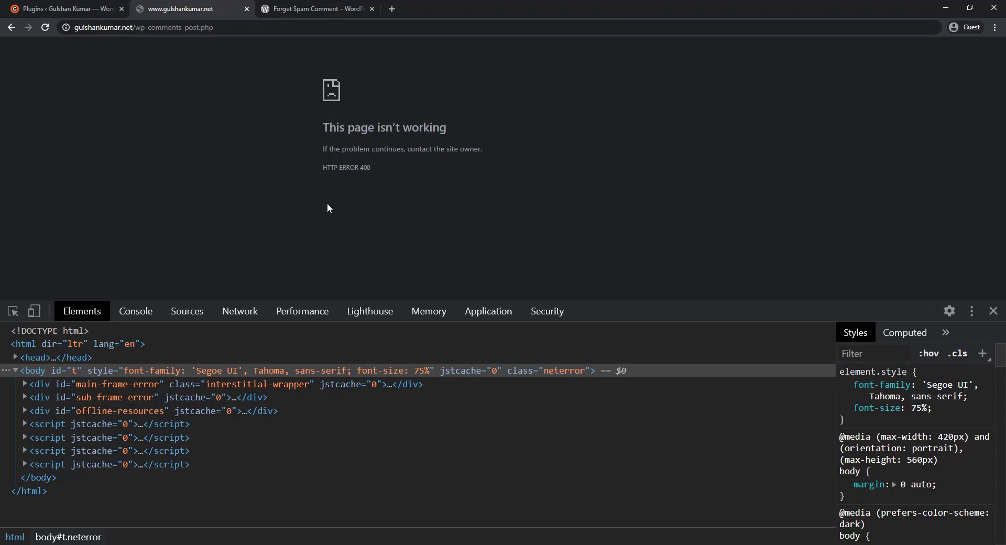
{"action": "key", "text": "alt+Left"}
Insert 65656 before the action's hash, post the comment 'hi', see HTTP 400, and go back
{"action": "double_click", "coordinate": [363, 419]}
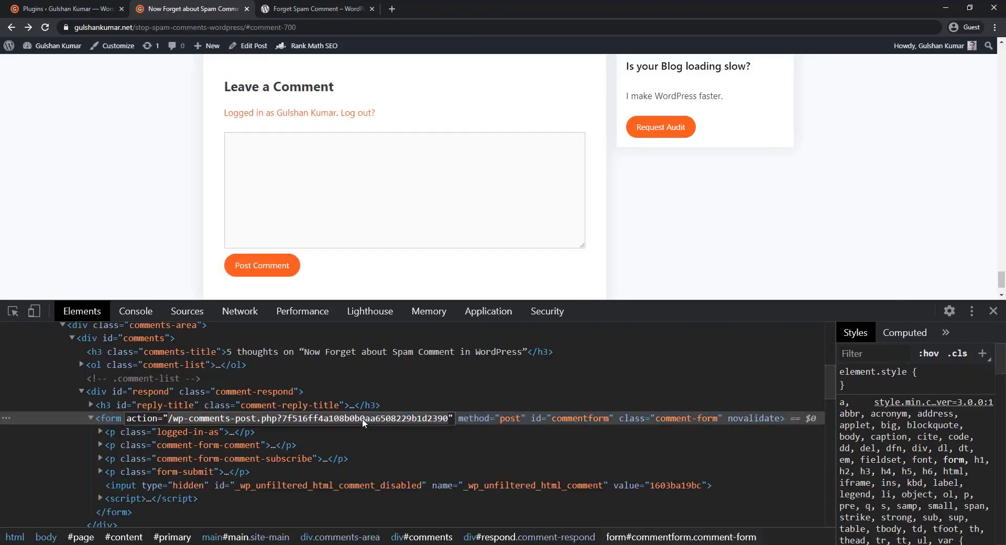
{"action": "double_click", "coordinate": [363, 418]}
{"action": "key", "text": "Left"}
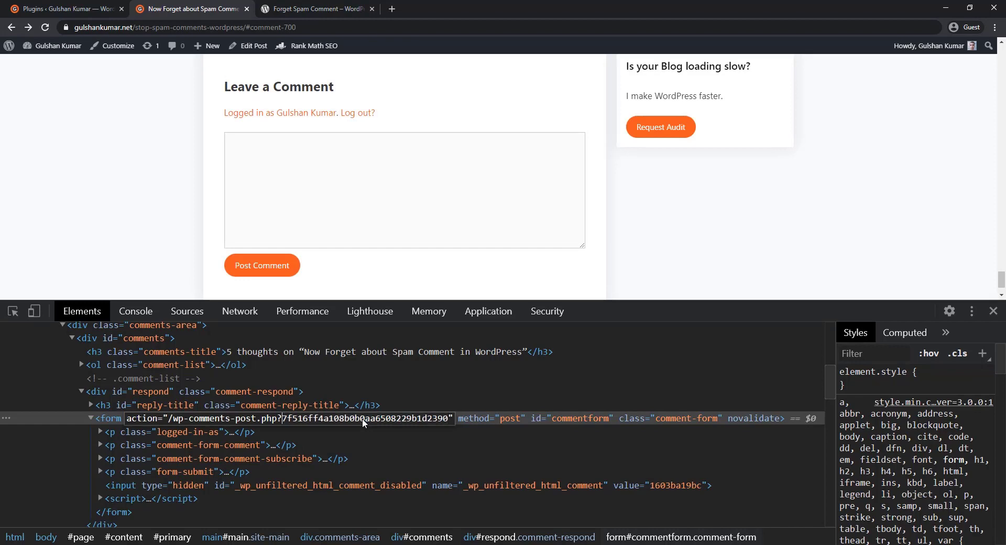
{"action": "type", "text": "65656"}
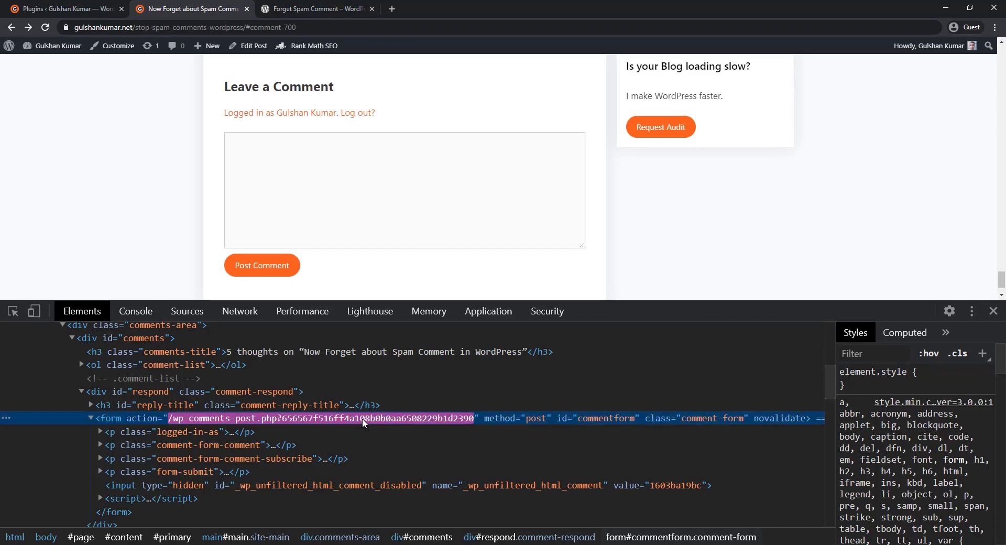
{"action": "left_click", "coordinate": [292, 219]}
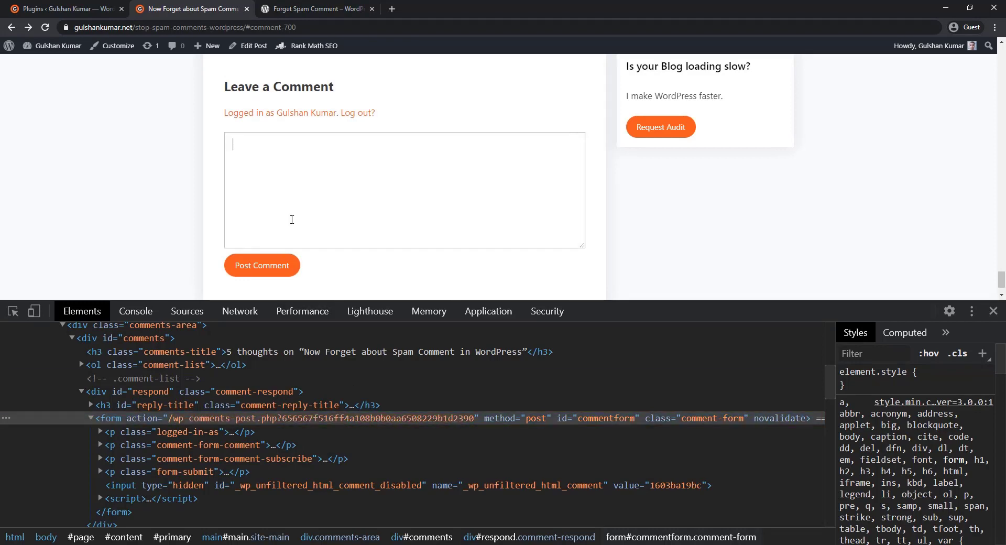
{"action": "type", "text": "hi"}
{"action": "left_click", "coordinate": [277, 272]}
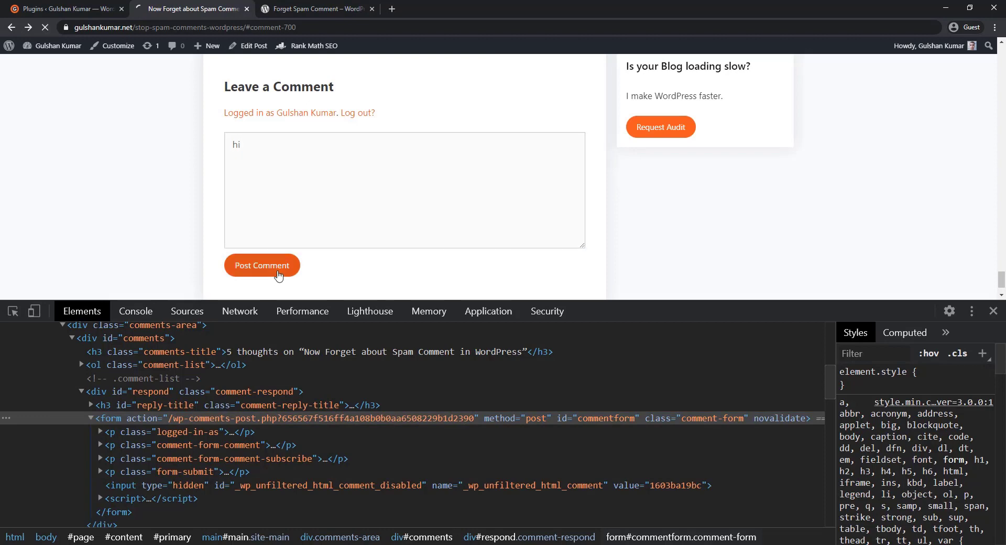
{"action": "left_click", "coordinate": [12, 27]}
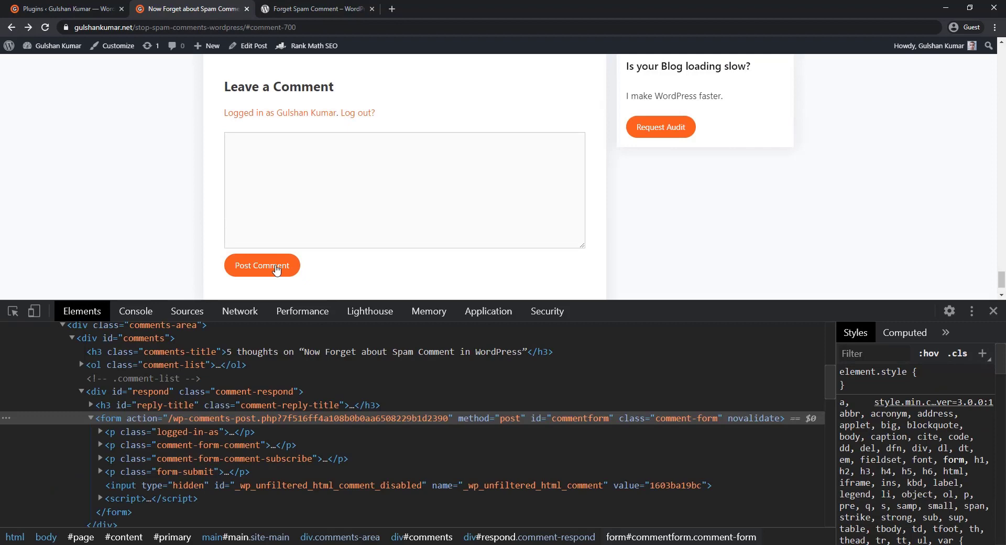
{"action": "left_click", "coordinate": [240, 311]}
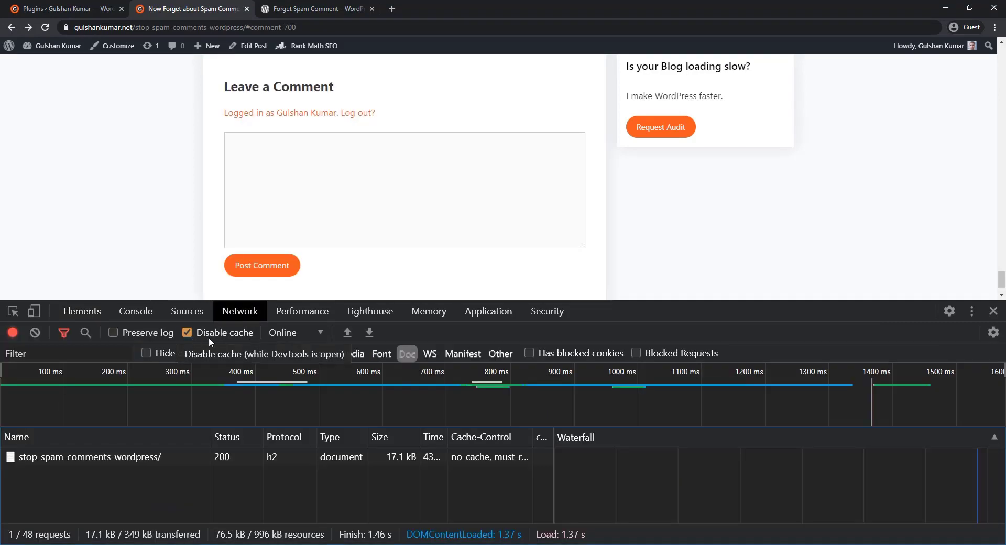
{"action": "left_click", "coordinate": [79, 311]}
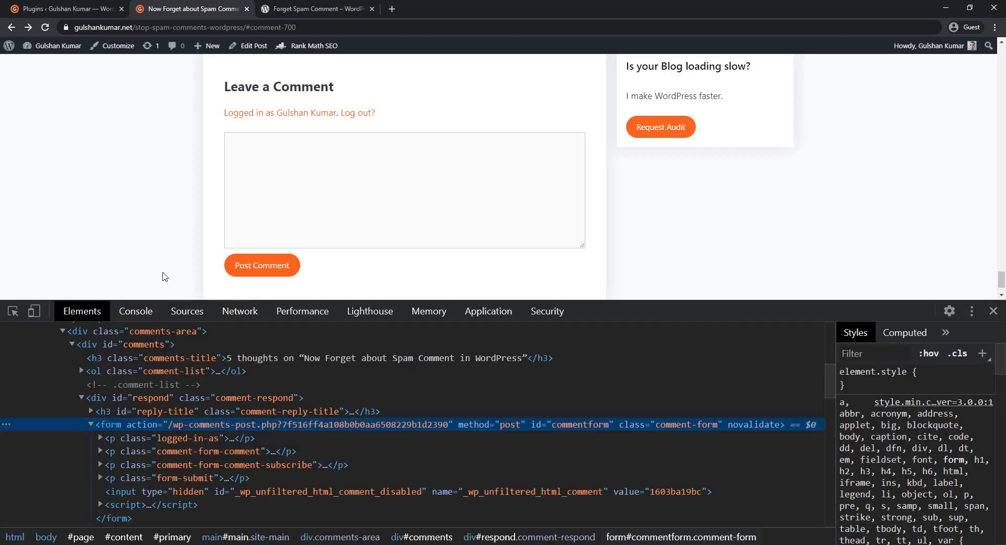
{"action": "left_click", "coordinate": [306, 198]}
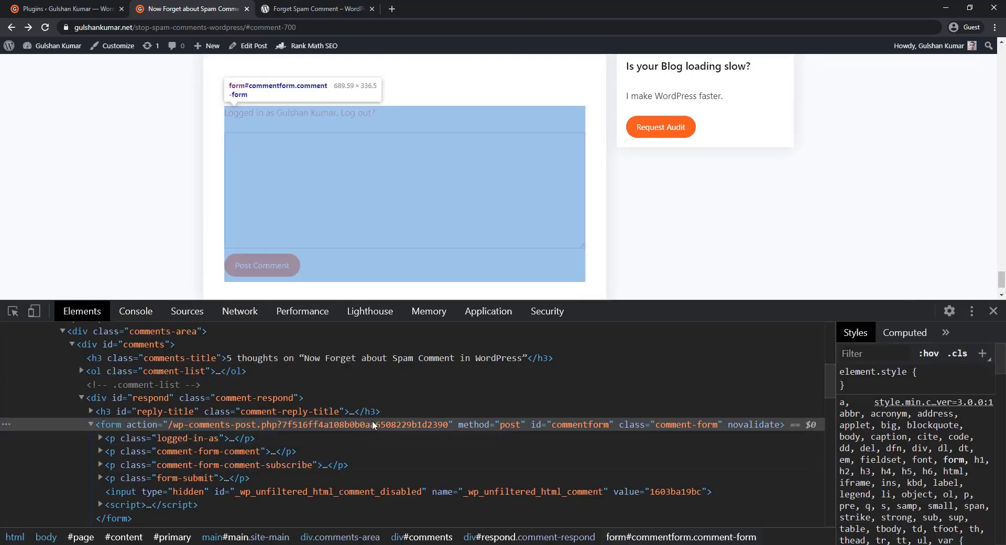
{"action": "double_click", "coordinate": [568, 424]}
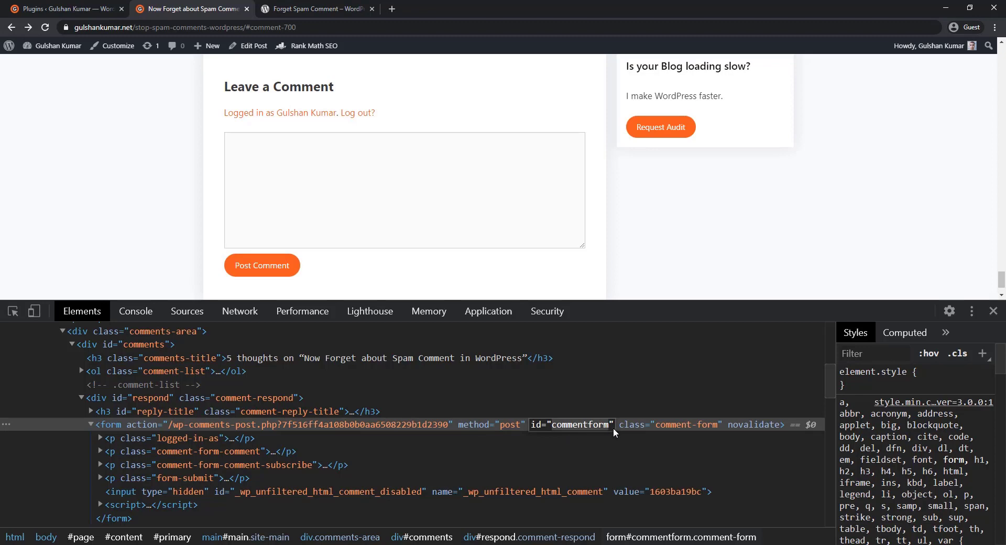
Open the page source, jump to the end, and highlight the inline script setting commentForm.action to the hashed URL
{"action": "right_click", "coordinate": [106, 175]}
{"action": "left_click", "coordinate": [162, 272]}
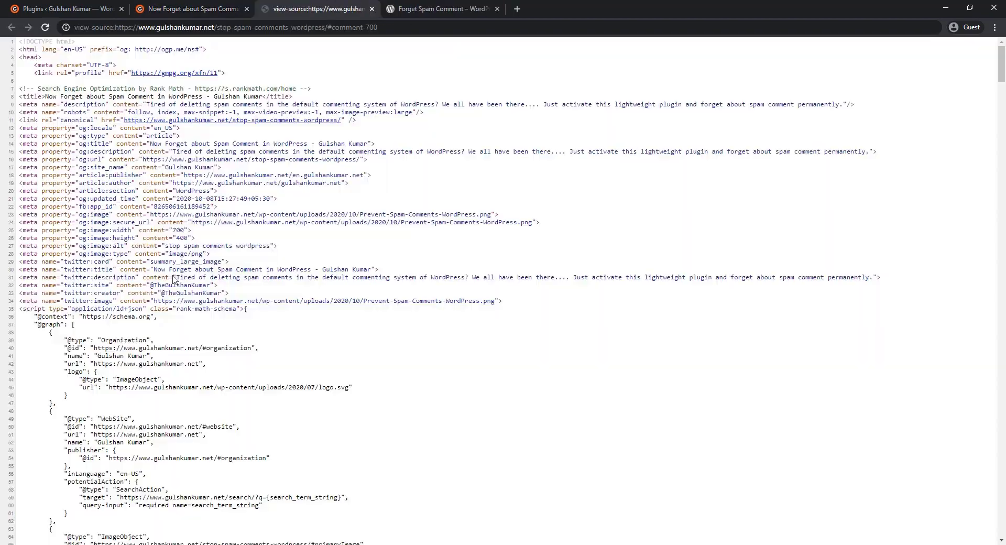
{"action": "key", "text": "End"}
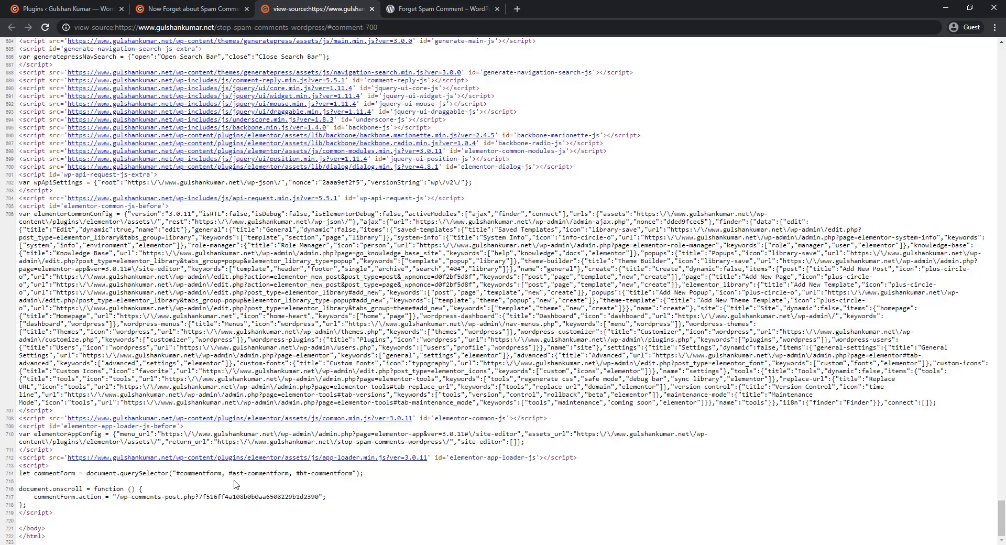
{"action": "left_click_drag", "start_coordinate": [232, 473], "coordinate": [291, 473]}
{"action": "left_click", "coordinate": [291, 473]}
{"action": "left_click_drag", "start_coordinate": [544, 457], "coordinate": [541, 514]}
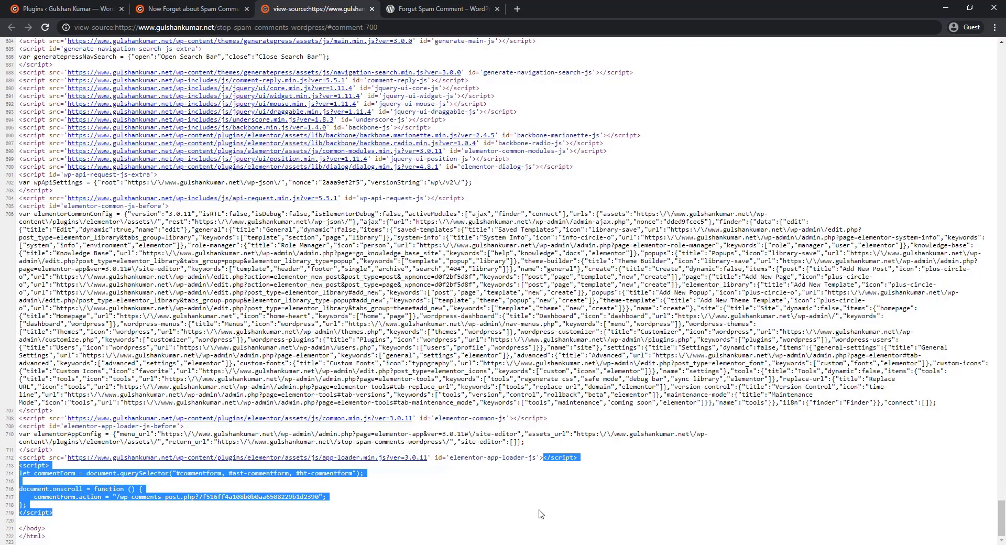
Search 'akismet plan' in a new tab and open Akismet's Plans and Pricing page
{"action": "left_click", "coordinate": [514, 5]}
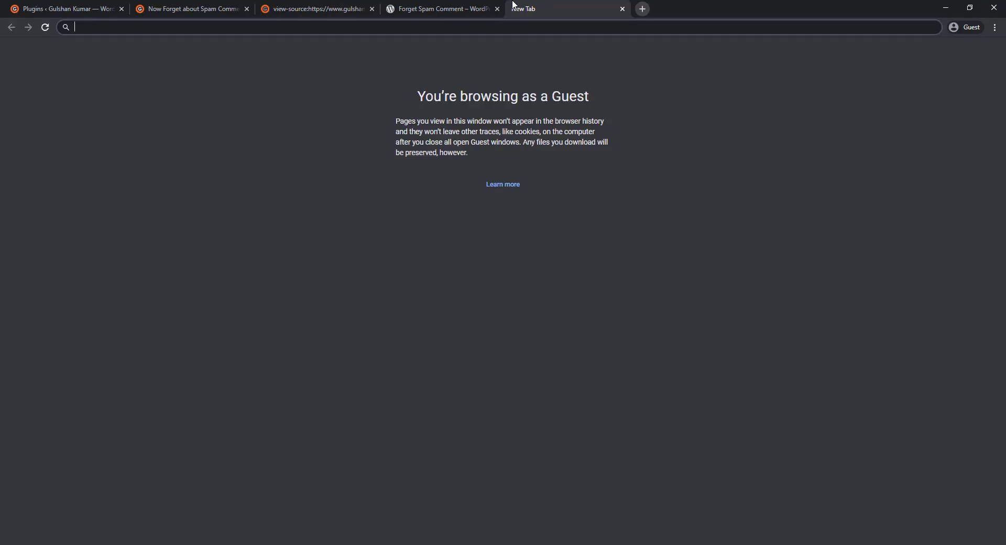
{"action": "type", "text": "akismet plan"}
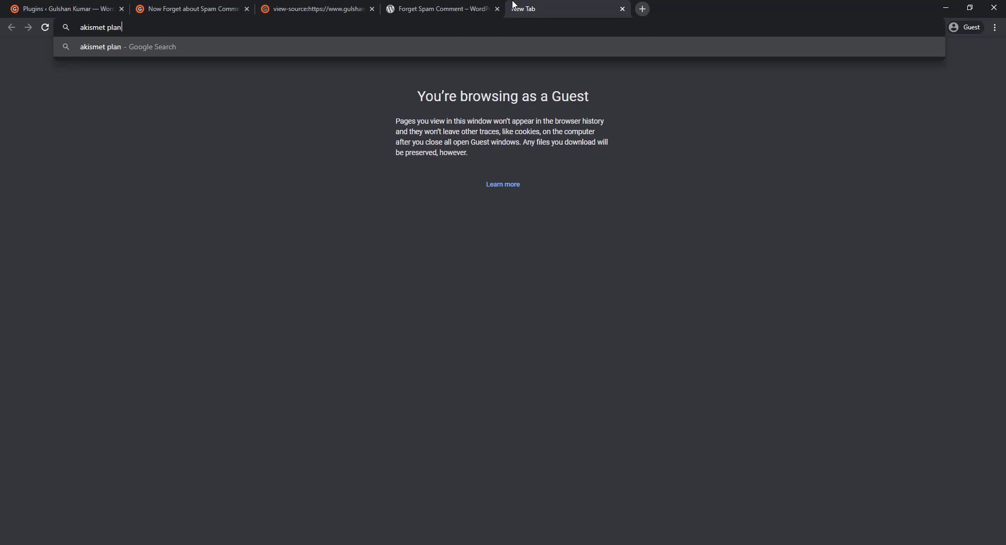
{"action": "key", "text": "Return"}
{"action": "left_click", "coordinate": [249, 145]}
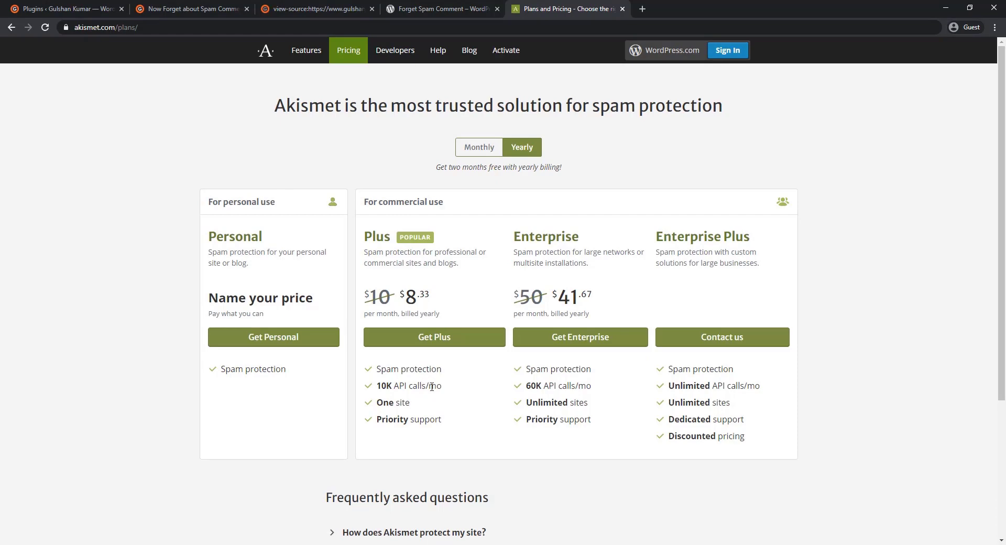
{"action": "left_click", "coordinate": [434, 12]}
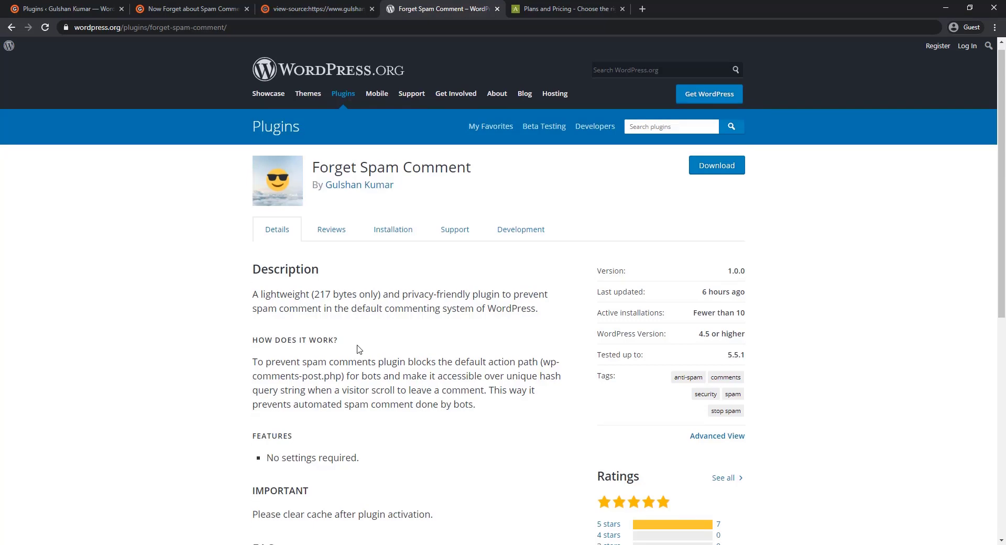
Scroll to the plugin page footer, then return to Installed Plugins showing Forget Spam Comment 1.0.0 active
{"action": "scroll", "coordinate": [354, 325], "scroll_direction": "down", "scroll_amount": 8}
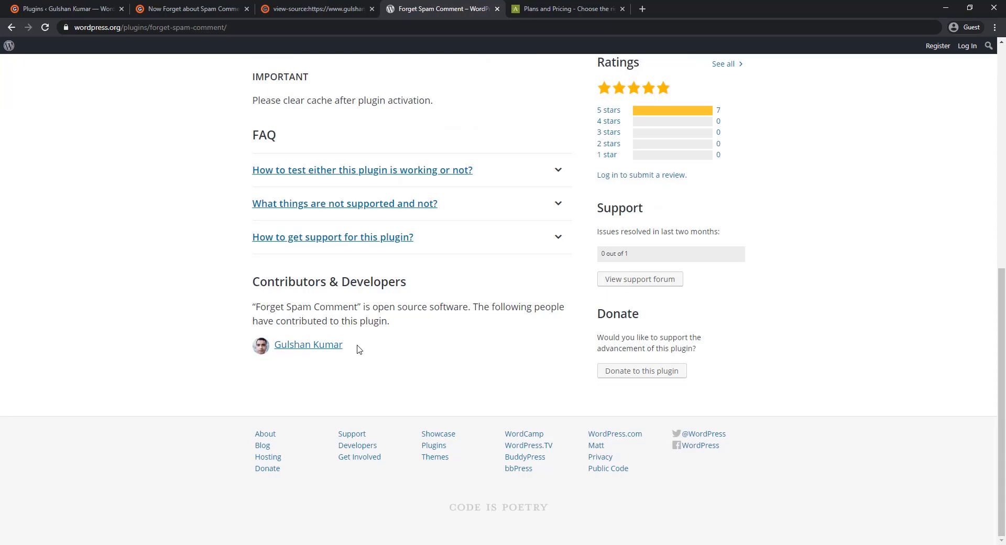
{"action": "left_click", "coordinate": [80, 5]}
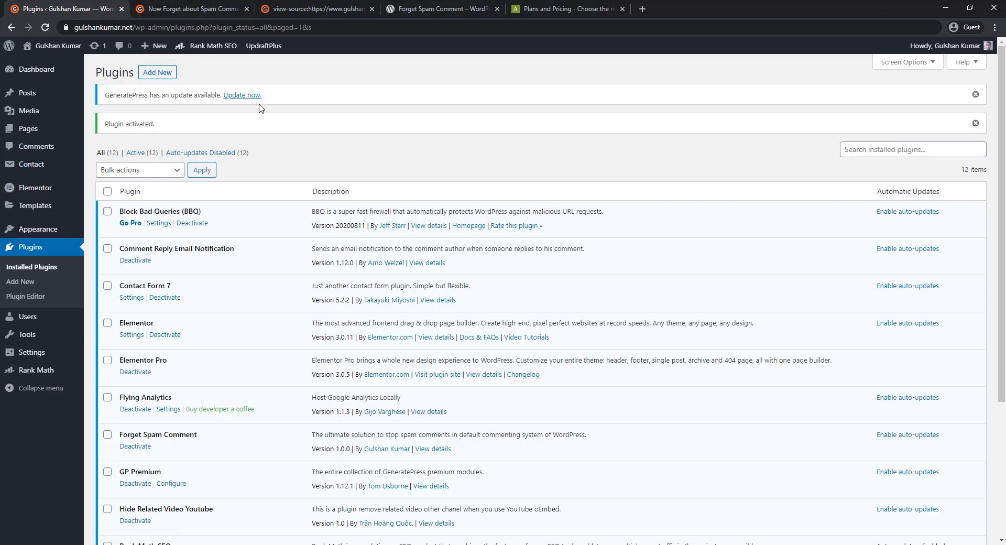
Return to the blog post and focus the empty comment box in its Leave a Comment form
{"action": "key", "text": "ctrl+Tab"}
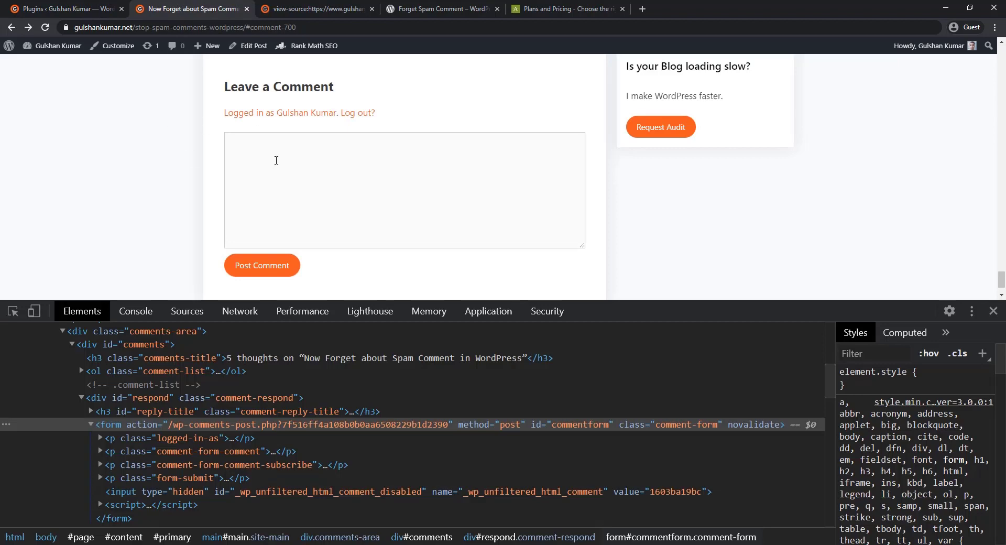
{"action": "left_click", "coordinate": [276, 160]}
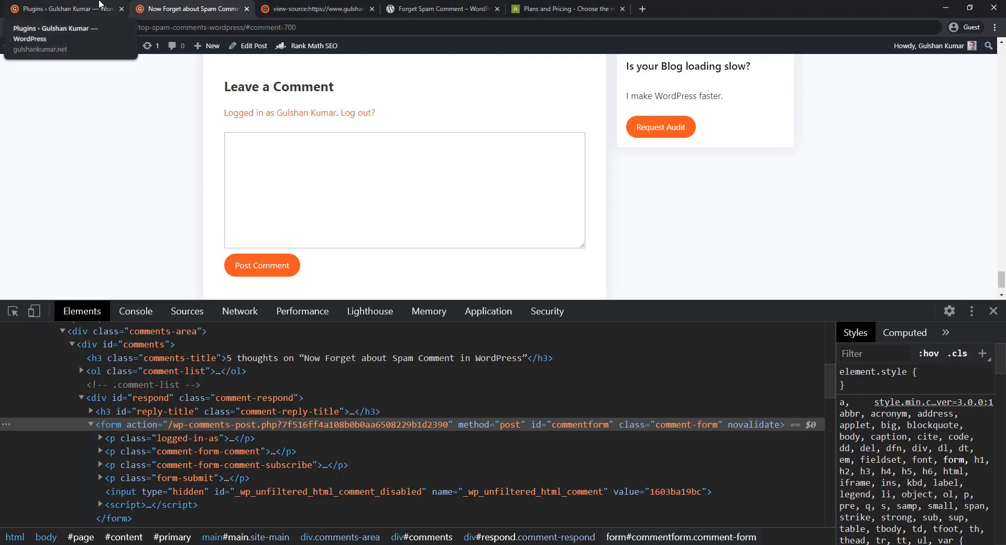
Switch to the blog's Plugins admin page, enlarge it, and briefly highlight the Comment Reply Email Notification title
{"action": "left_click", "coordinate": [99, 5]}
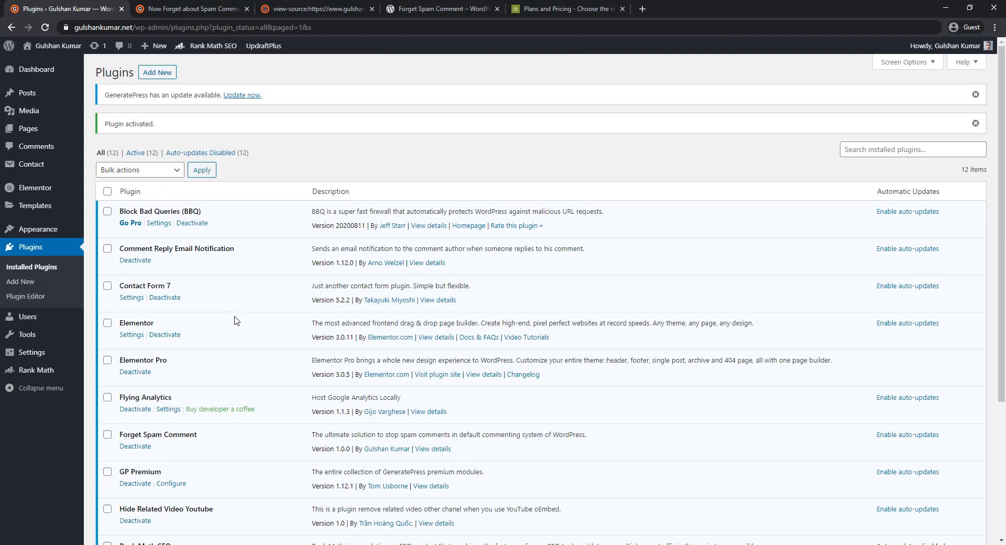
{"action": "key", "text": "ctrl+plus"}
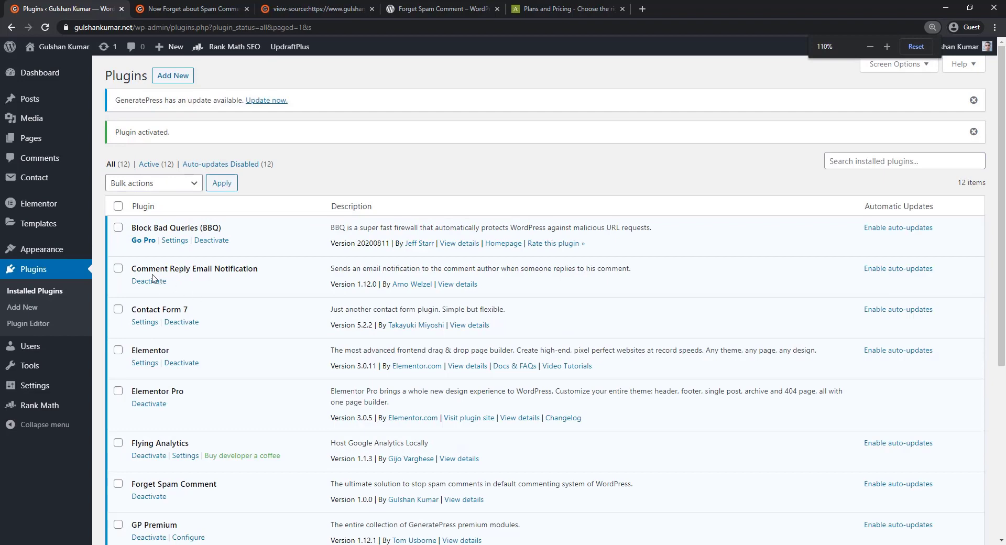
{"action": "left_click_drag", "start_coordinate": [131, 269], "coordinate": [264, 271]}
{"action": "left_click", "coordinate": [264, 272]}
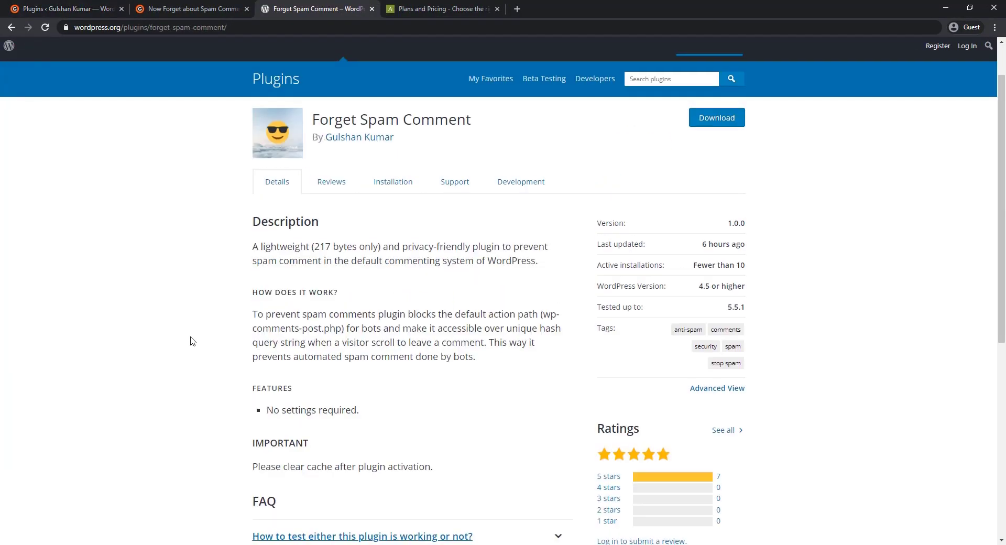
Browse the Forget Spam Comment directory page and show its five-star user reviews
{"action": "scroll", "coordinate": [192, 342], "scroll_direction": "down", "scroll_amount": 6}
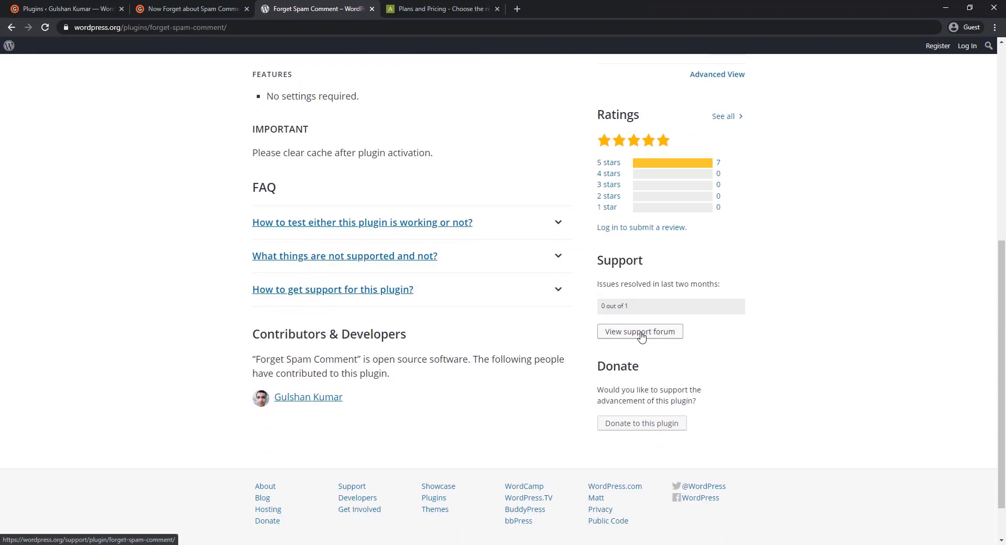
{"action": "scroll", "coordinate": [271, 341], "scroll_direction": "up", "scroll_amount": 1}
{"action": "scroll", "coordinate": [233, 311], "scroll_direction": "up", "scroll_amount": 5}
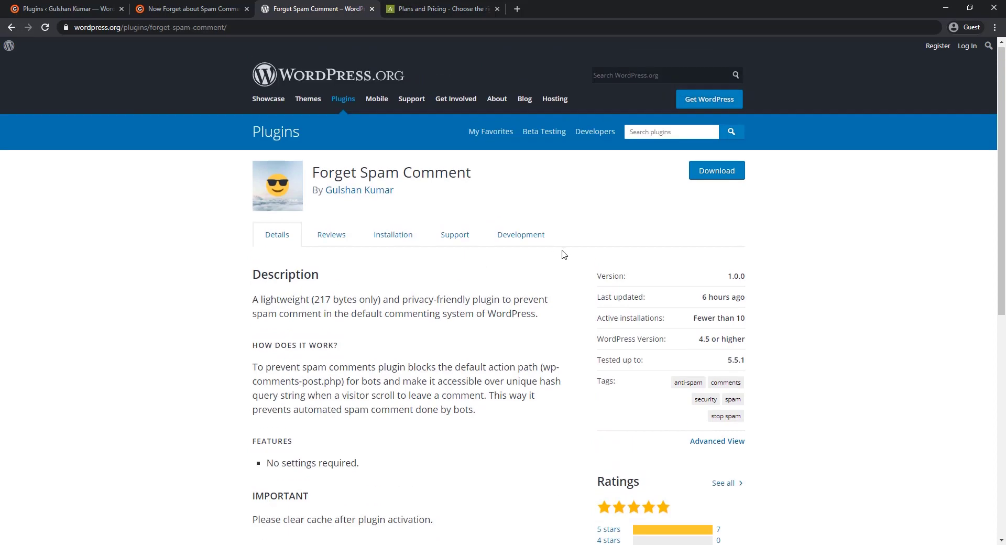
{"action": "left_click", "coordinate": [335, 246]}
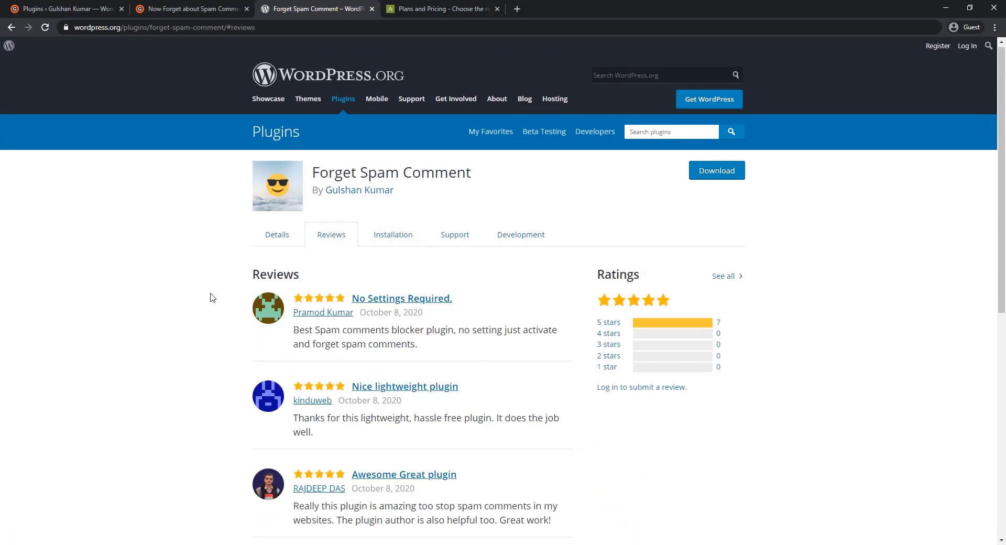